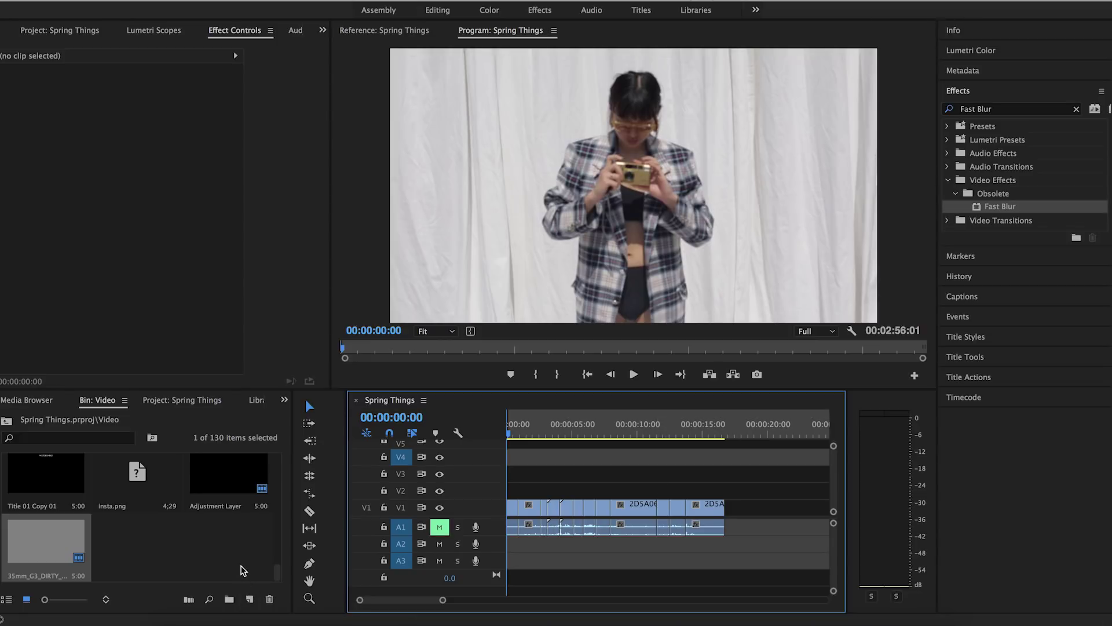
# - Open the New Item menu at the bottom of the Project bin
pyautogui.click(250, 599)
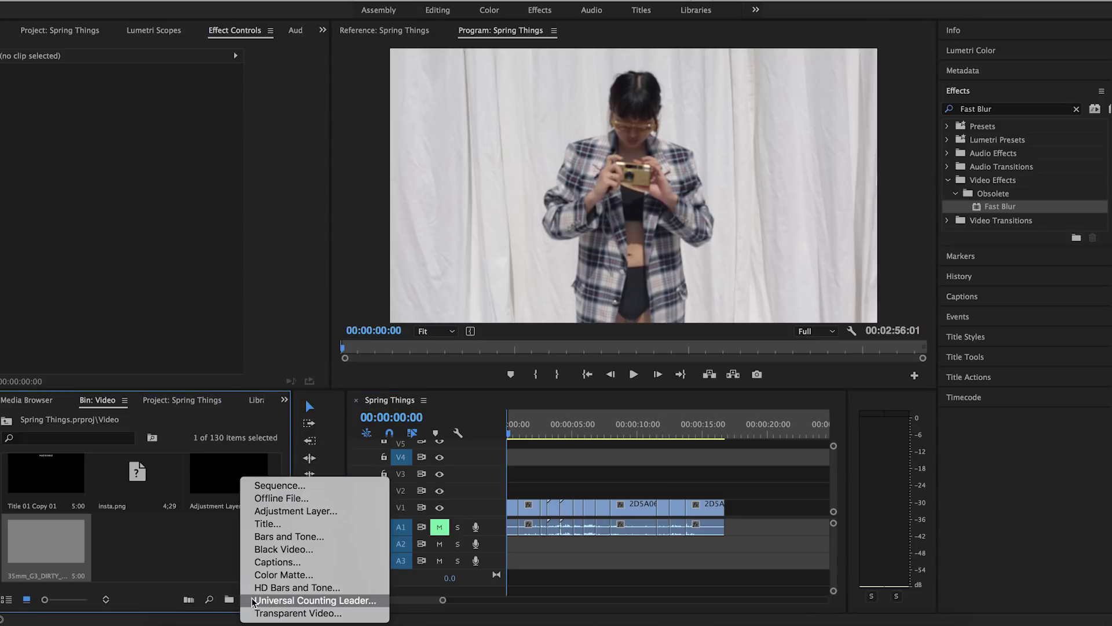
# - Create a 1920×1080 adjustment layer, drop it on V3 above the lookbook footage, and select it
pyautogui.click(274, 512)
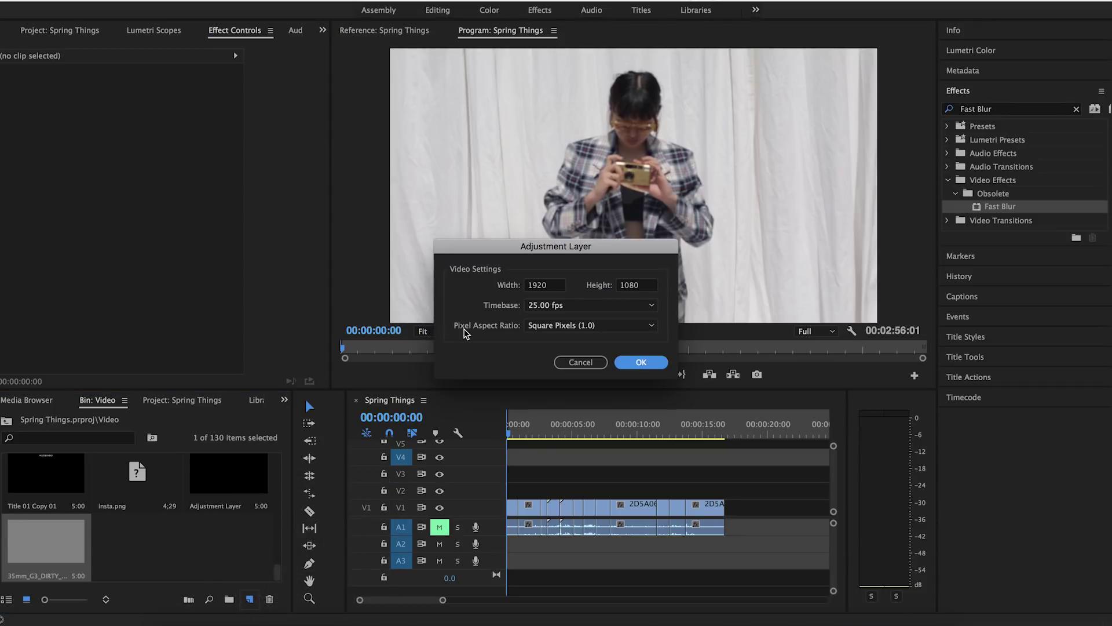
pyautogui.click(643, 364)
pyautogui.moveTo(131, 544); pyautogui.dragTo(724, 472)
pyautogui.click(538, 481)
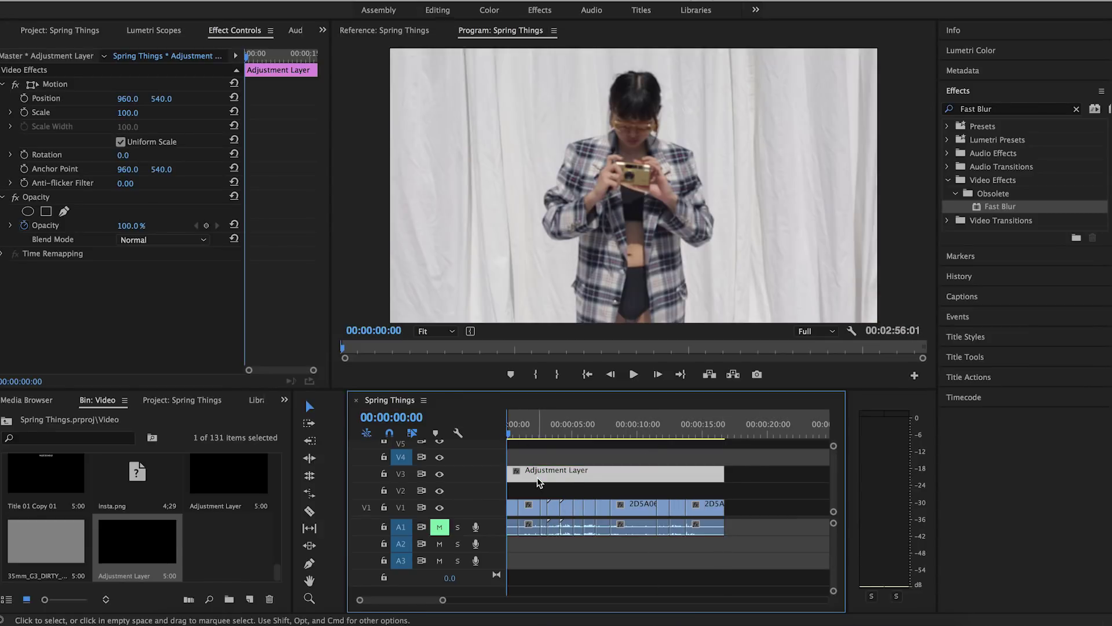
# - Apply Fast Blur to the adjustment layer with Blurriness 30 and Repeat Edge Pixels enabled
pyautogui.doubleClick(1001, 207)
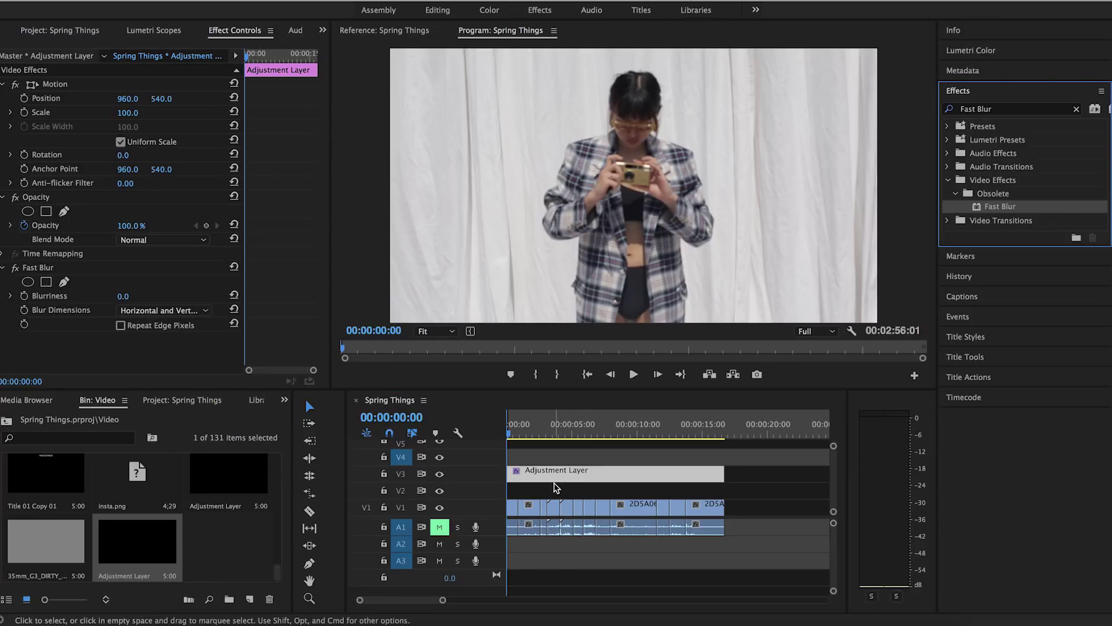
pyautogui.click(52, 268)
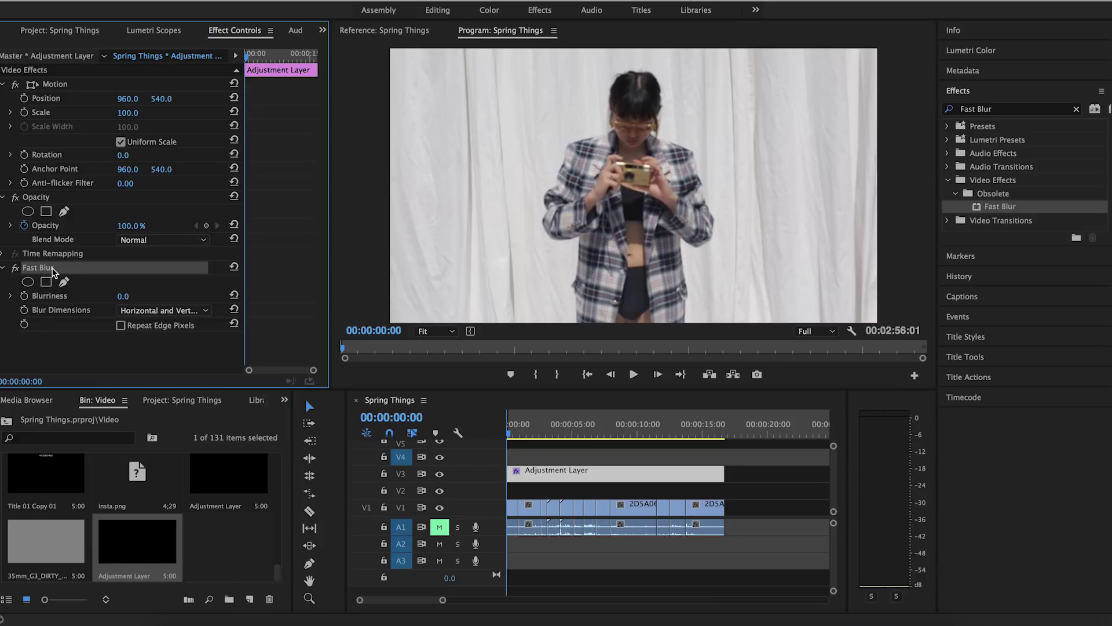
pyautogui.click(93, 296)
pyautogui.click(124, 296)
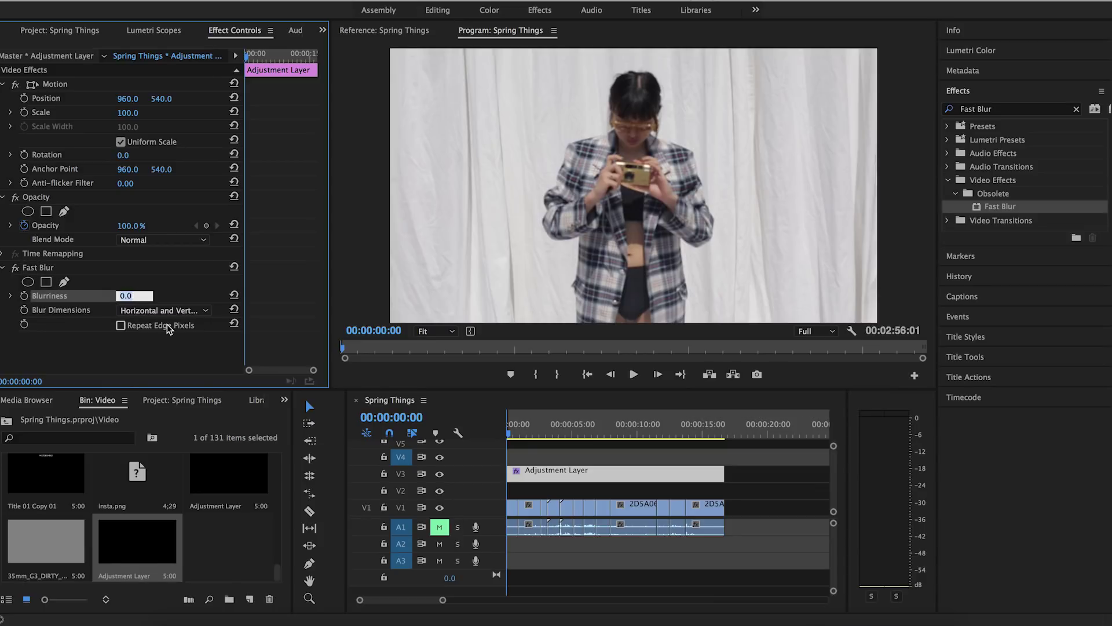
pyautogui.write('30')
pyautogui.press('Return')
pyautogui.click(120, 326)
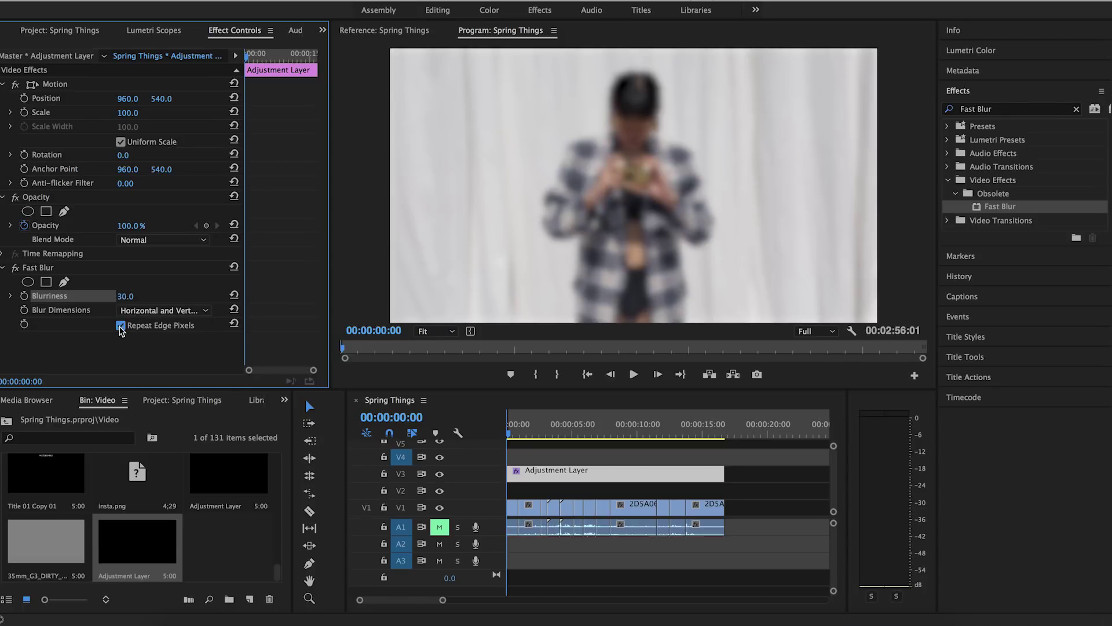
pyautogui.click(119, 326)
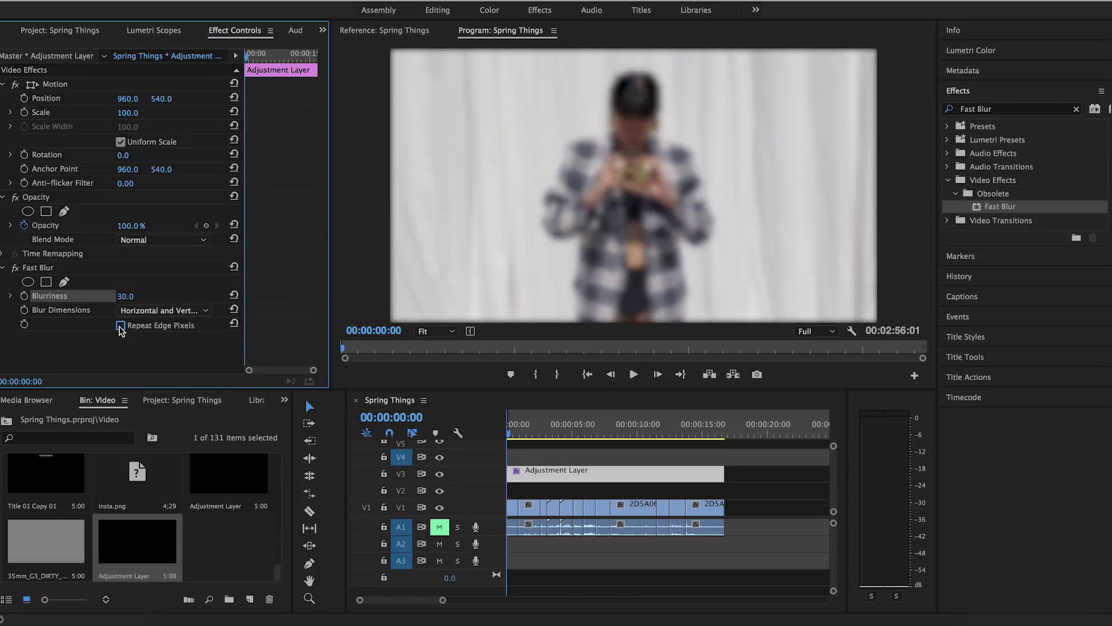
pyautogui.click(120, 326)
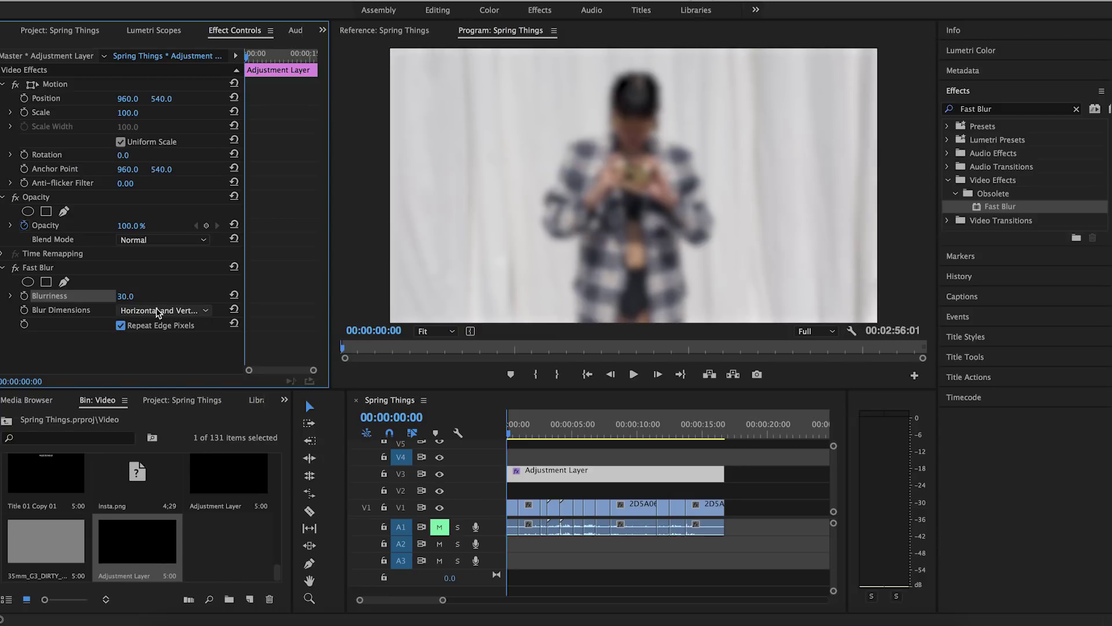
# - Add an inverted ellipse mask to Fast Blur so only the surroundings blur
pyautogui.click(27, 283)
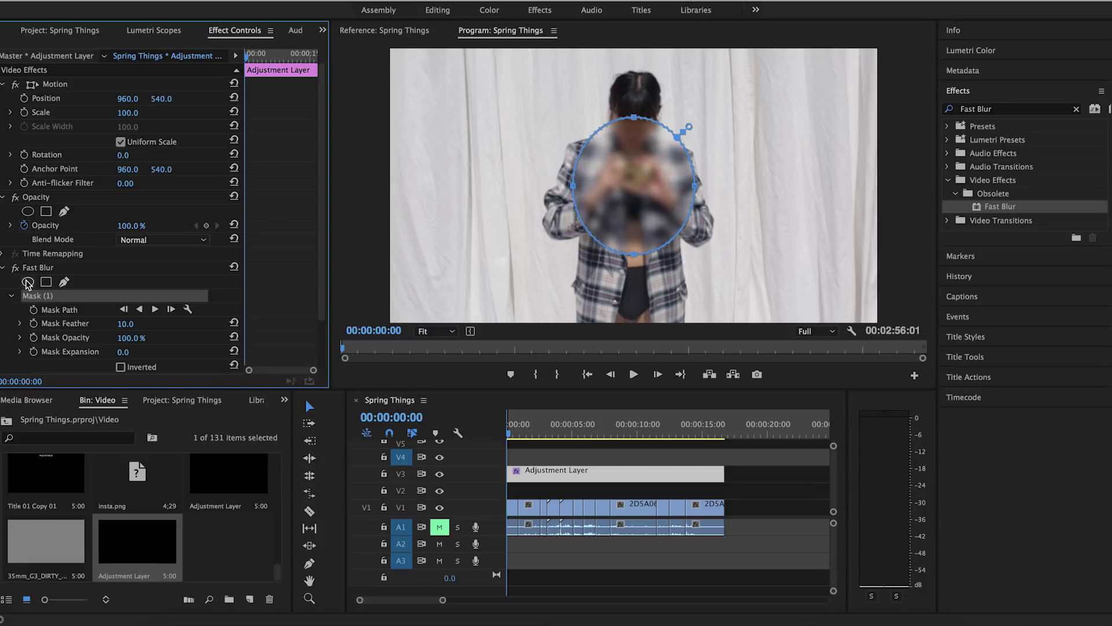
pyautogui.click(120, 367)
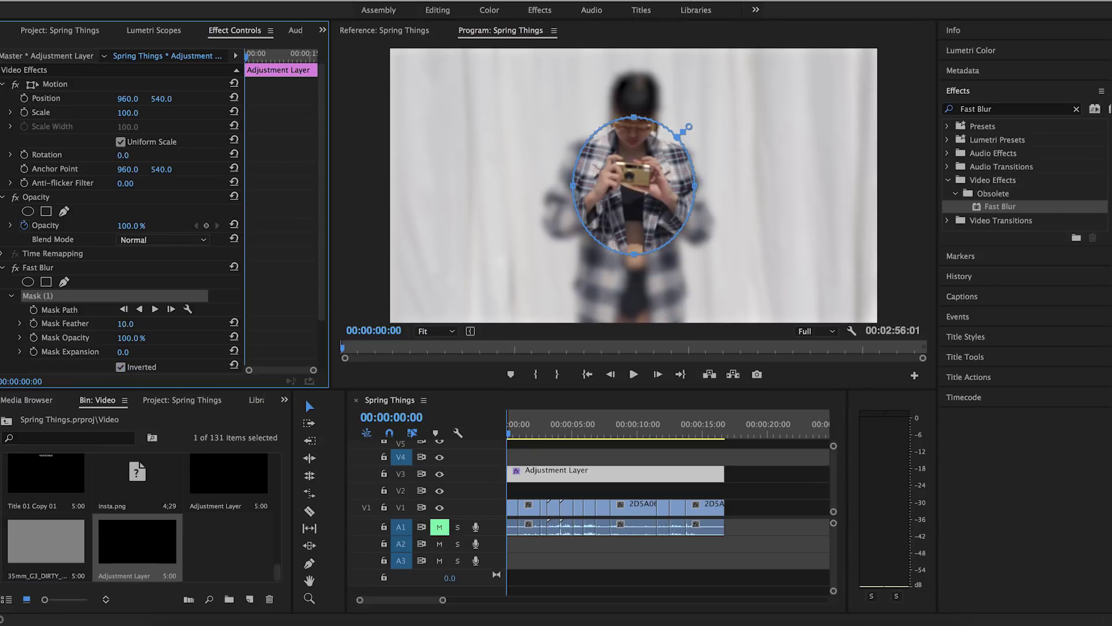
pyautogui.click(130, 323)
# - Set the blur mask's feather to 300 and its opacity to 80%
pyautogui.write('150')
pyautogui.press('Return')
pyautogui.click(133, 323)
pyautogui.write('300')
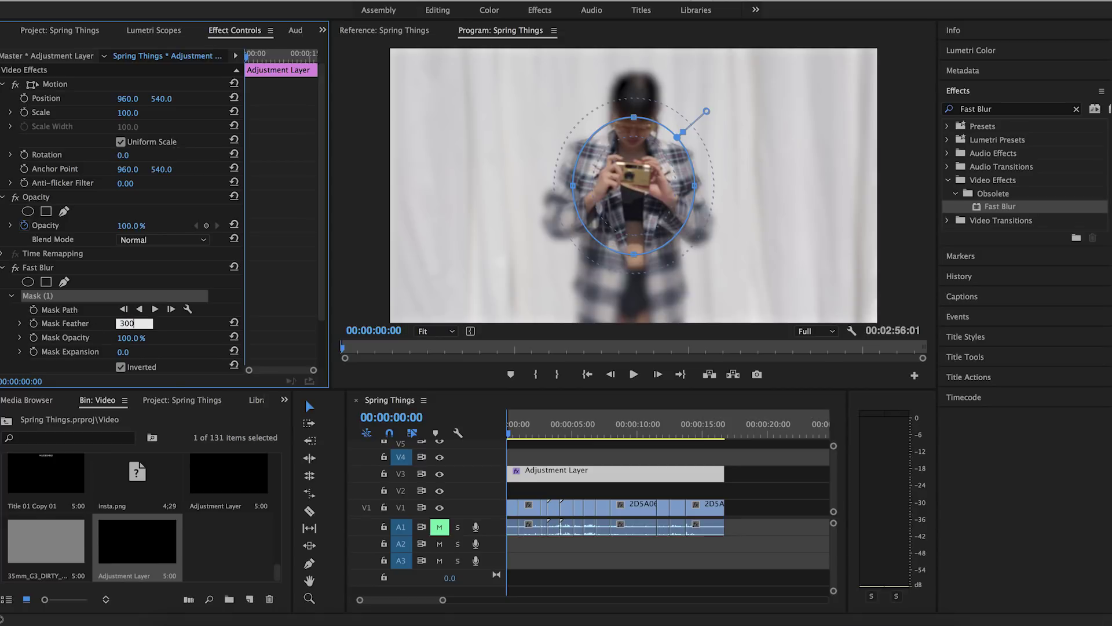
pyautogui.press('Return')
pyautogui.click(132, 340)
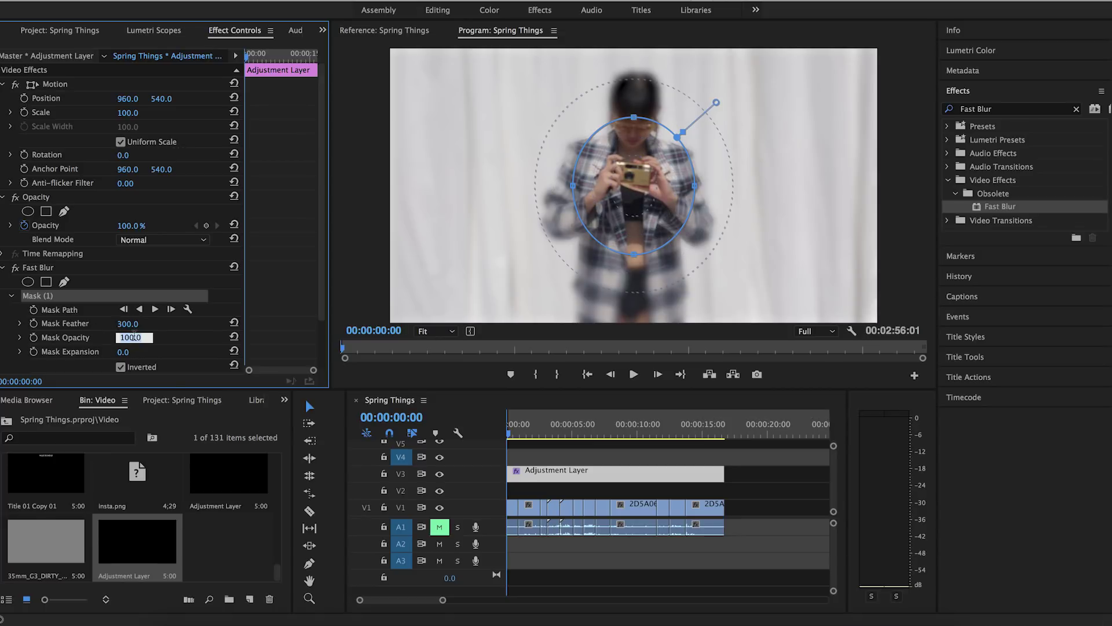
pyautogui.scroll(-2, 137, 316)
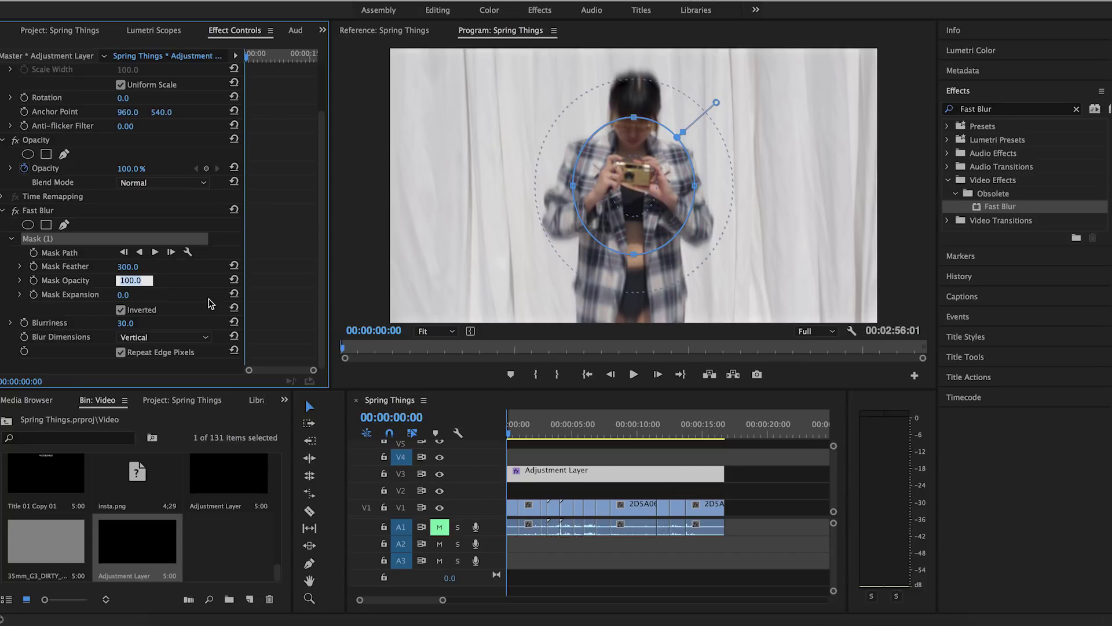
pyautogui.write('80')
pyautogui.press('Return')
# - Set the mask expansion to 300, then deselect the adjustment layer
pyautogui.click(134, 294)
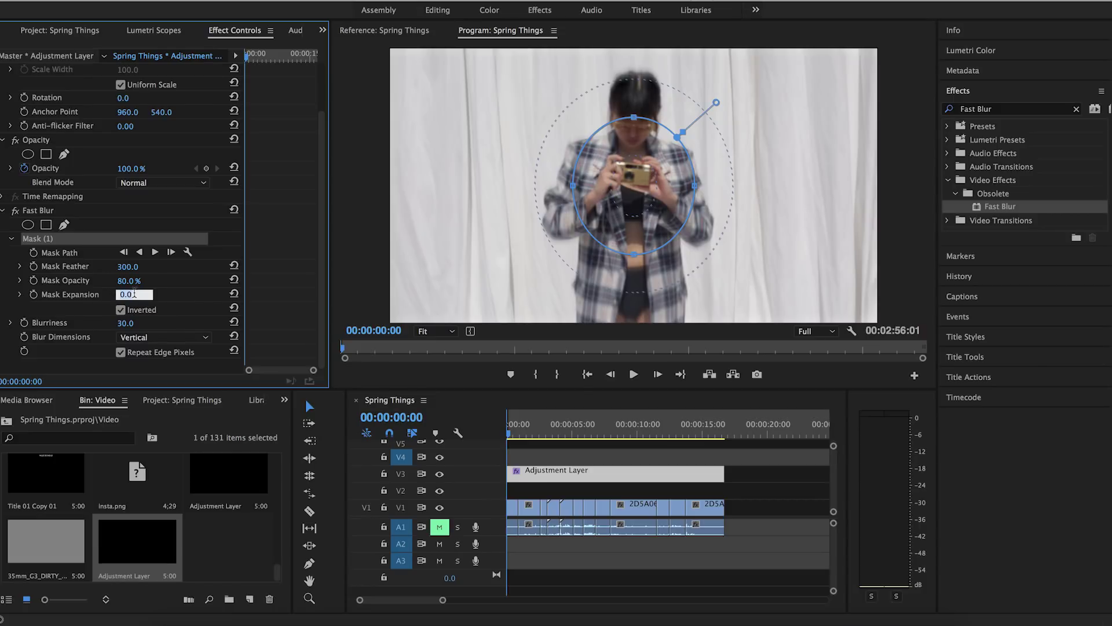
pyautogui.write('150')
pyautogui.press('Return')
pyautogui.click(128, 295)
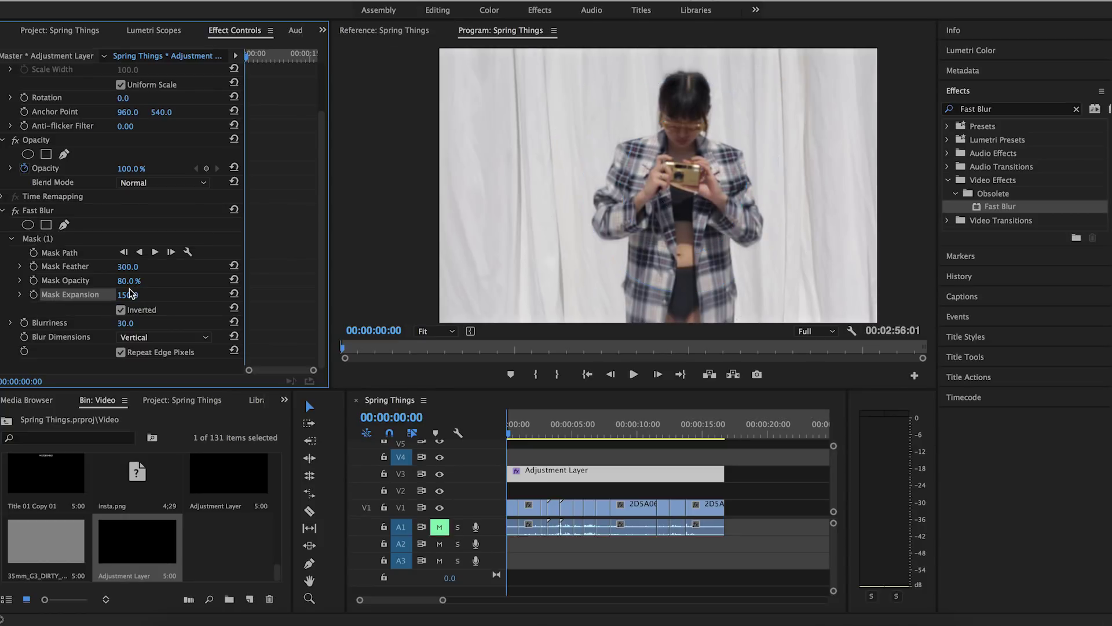
pyautogui.click(133, 294)
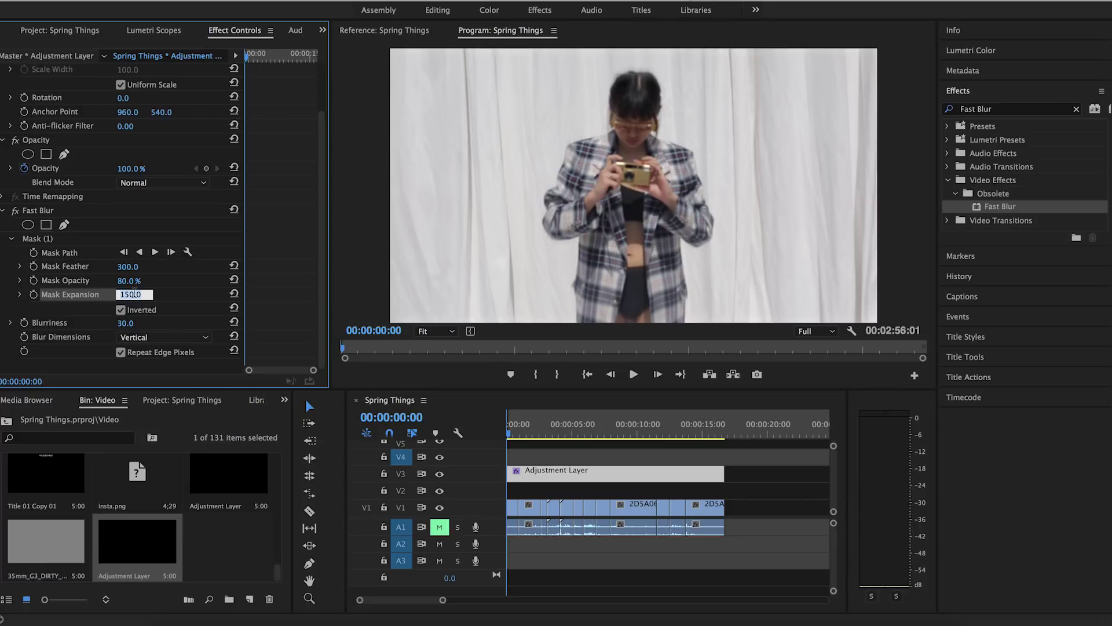
pyautogui.click(99, 291)
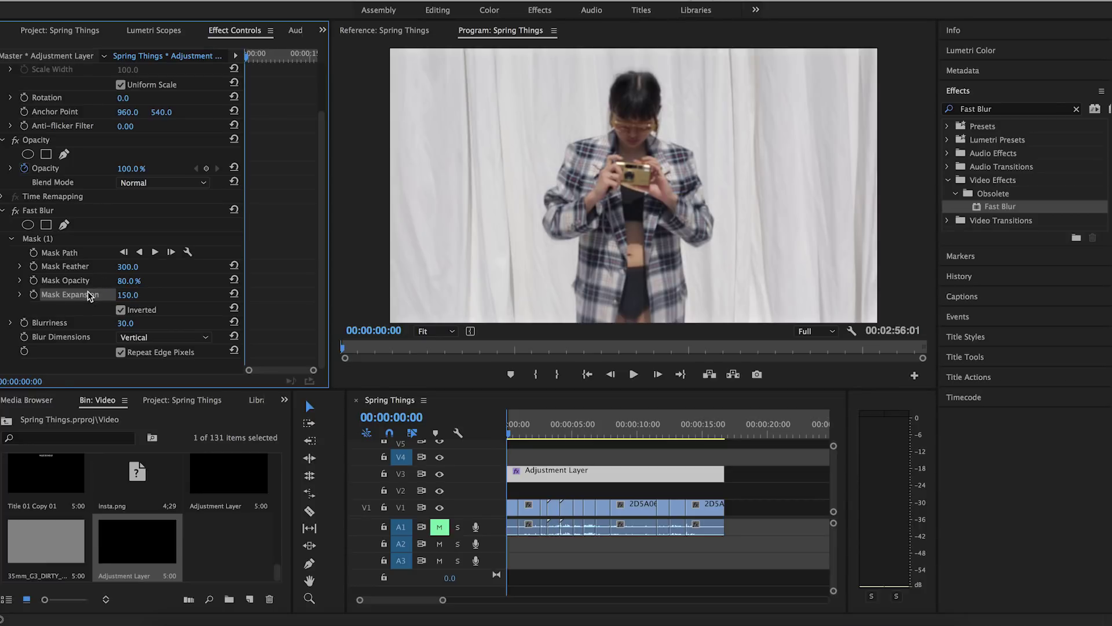
pyautogui.click(60, 253)
pyautogui.click(43, 240)
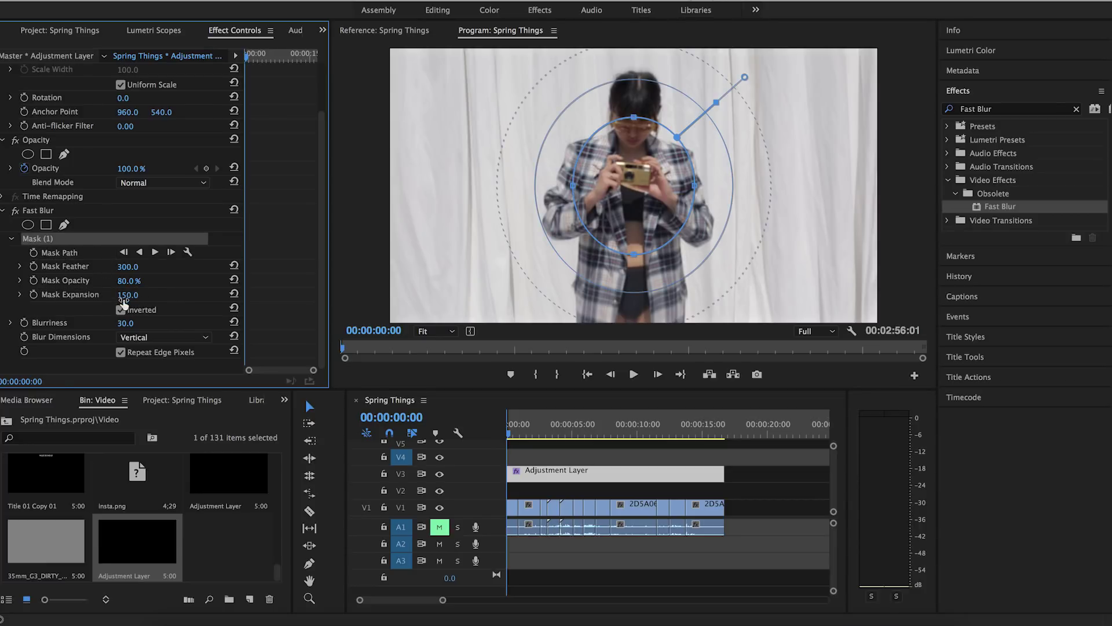
pyautogui.click(133, 294)
pyautogui.write('300')
pyautogui.press('Return')
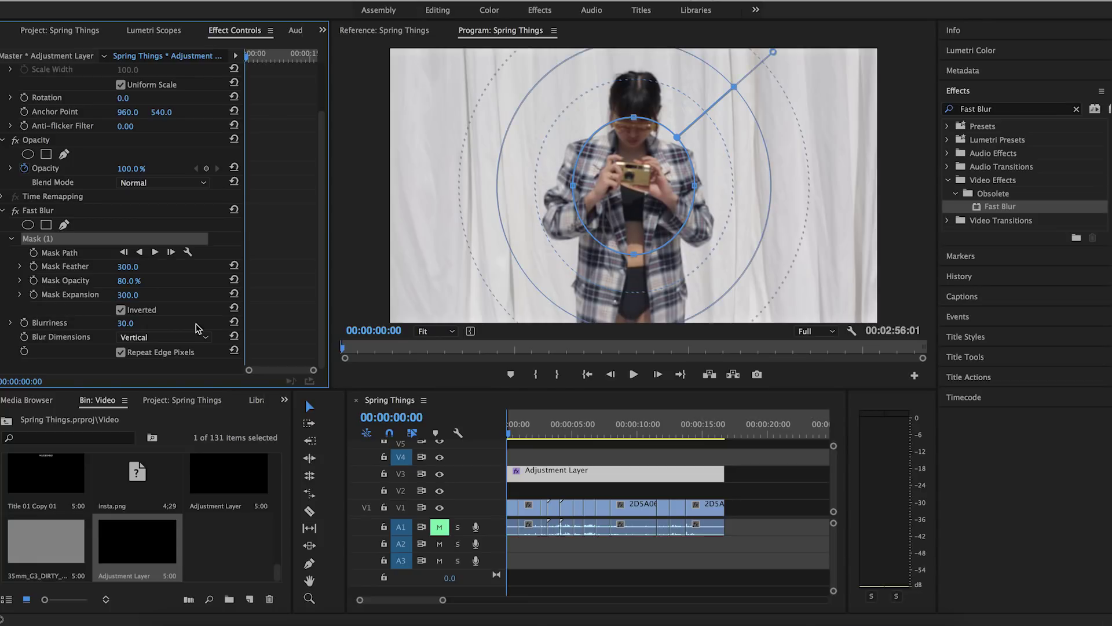
pyautogui.click(743, 469)
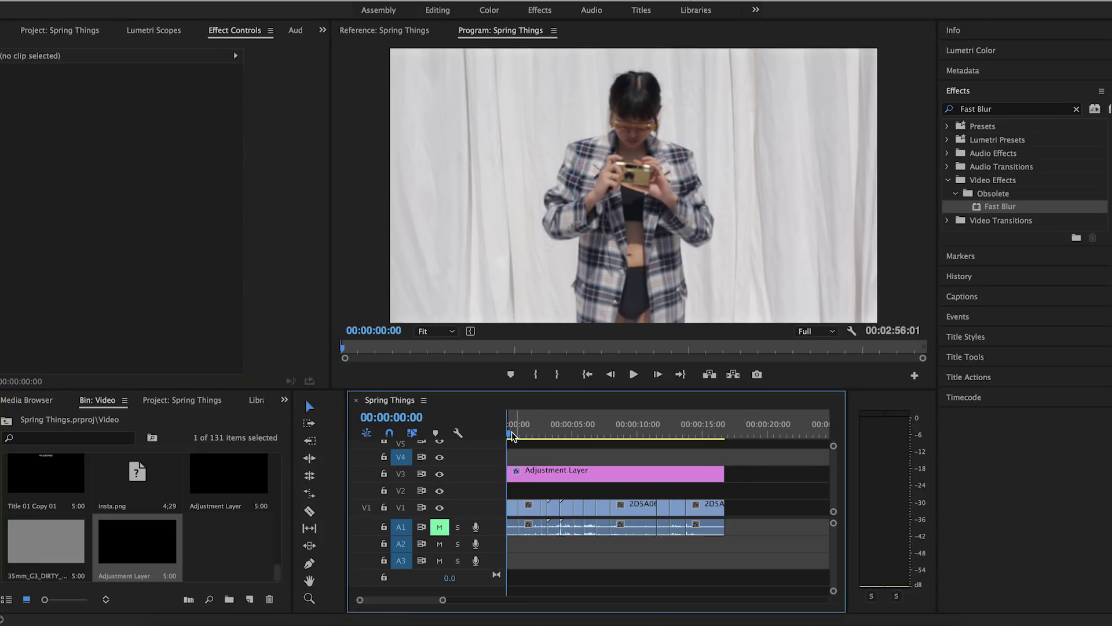
# - Play the masked blur full-screen, then review Blurriness on the blurred frame near 4:03
pyautogui.press('`')
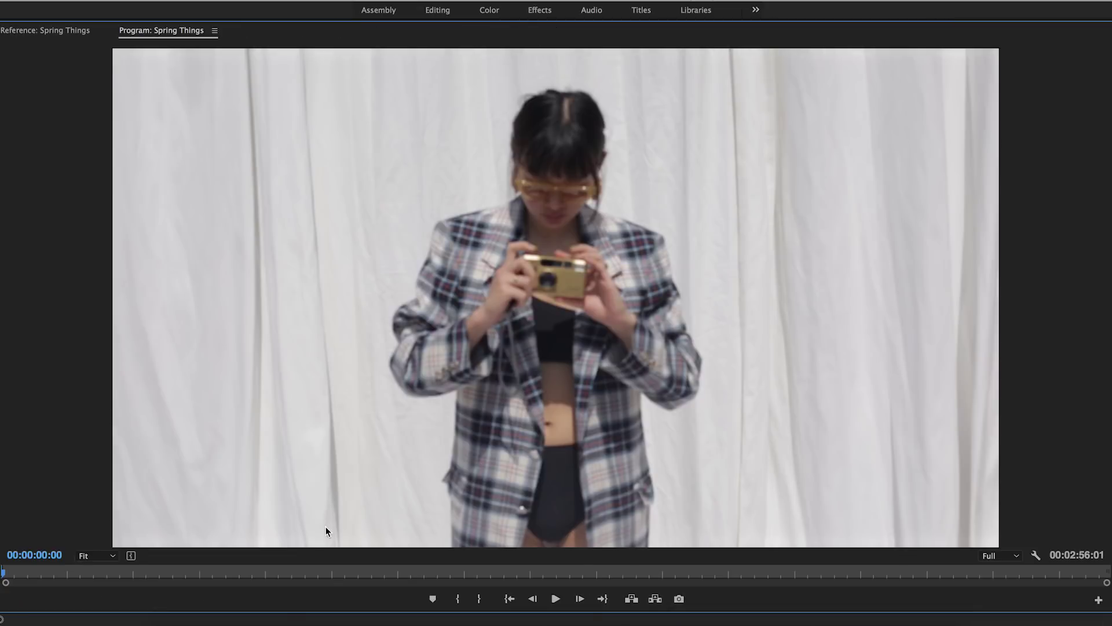
pyautogui.click(555, 598)
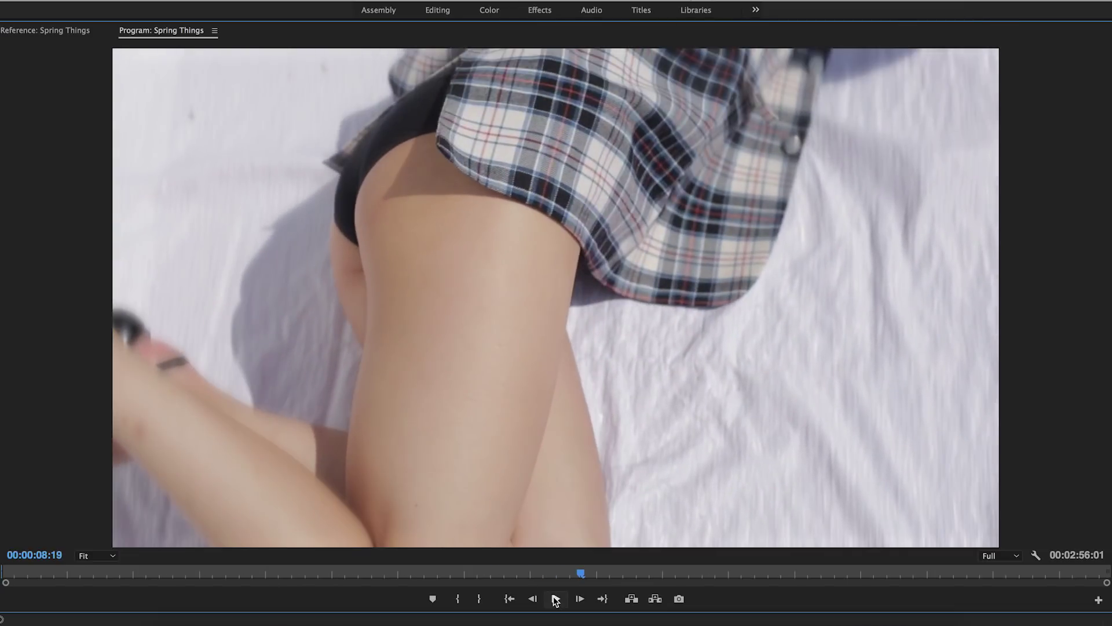
pyautogui.press('`')
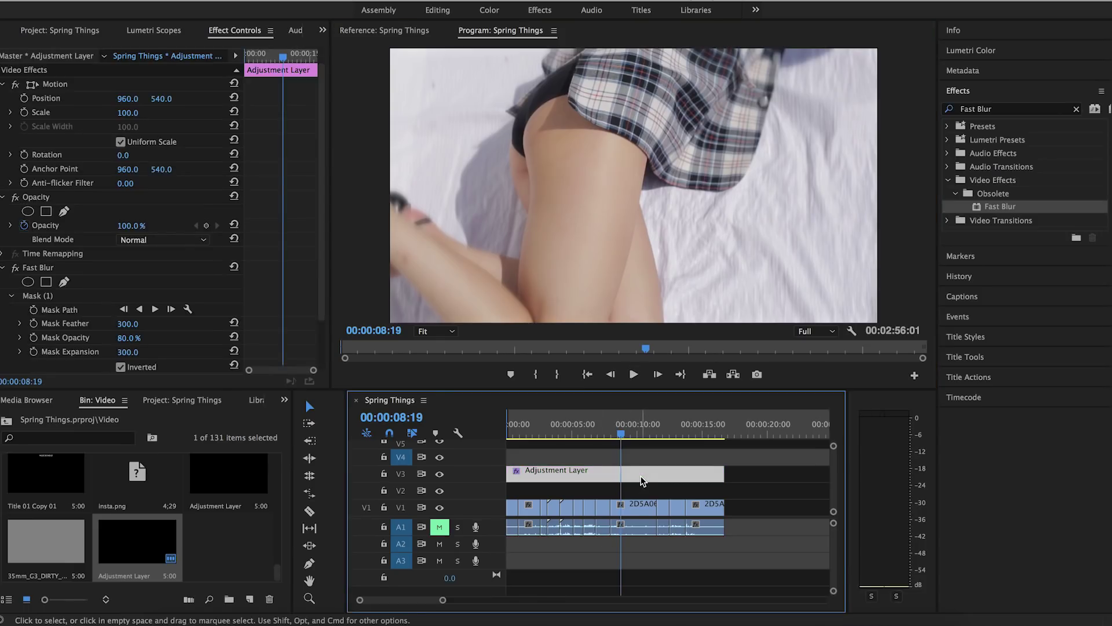
pyautogui.click(561, 428)
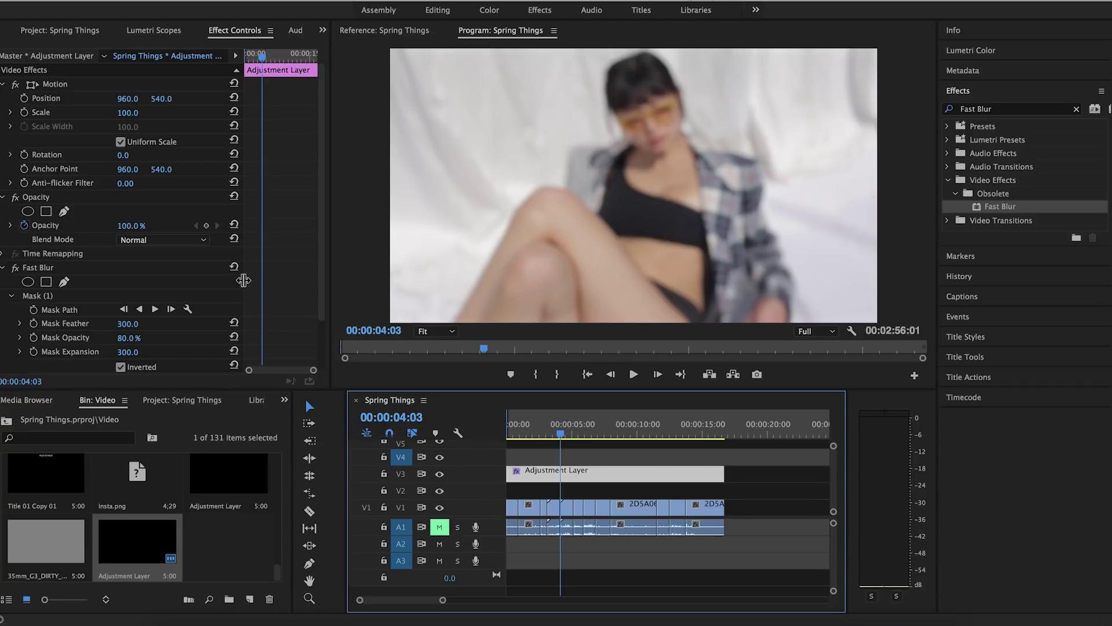
pyautogui.scroll(-3, 200, 324)
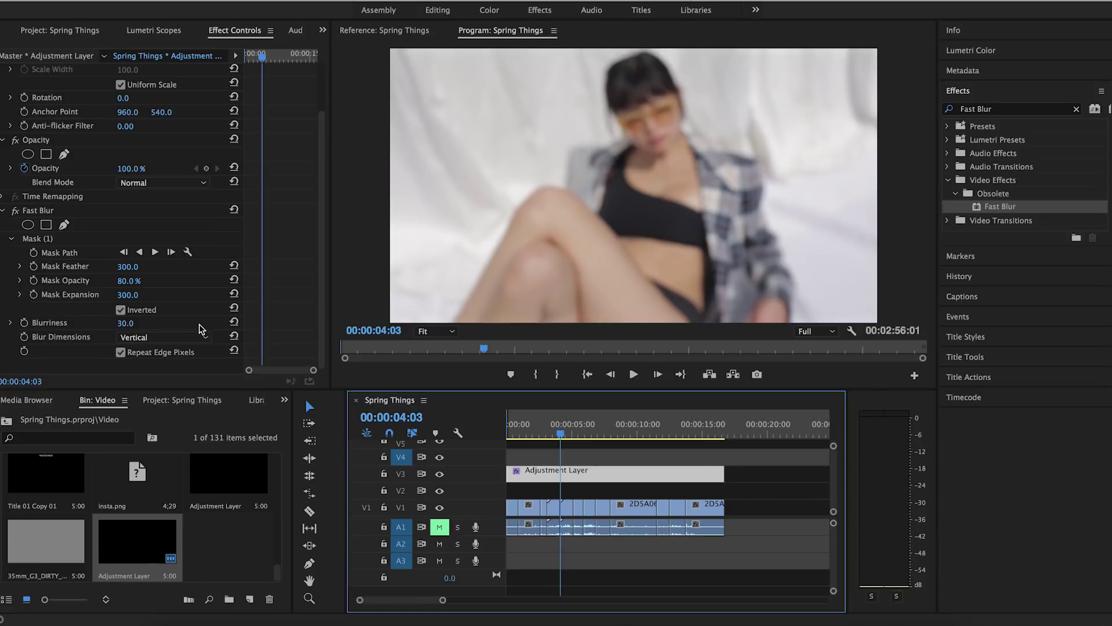
# - Deselect the adjustment layer by clicking empty timeline and bin space
pyautogui.click(672, 494)
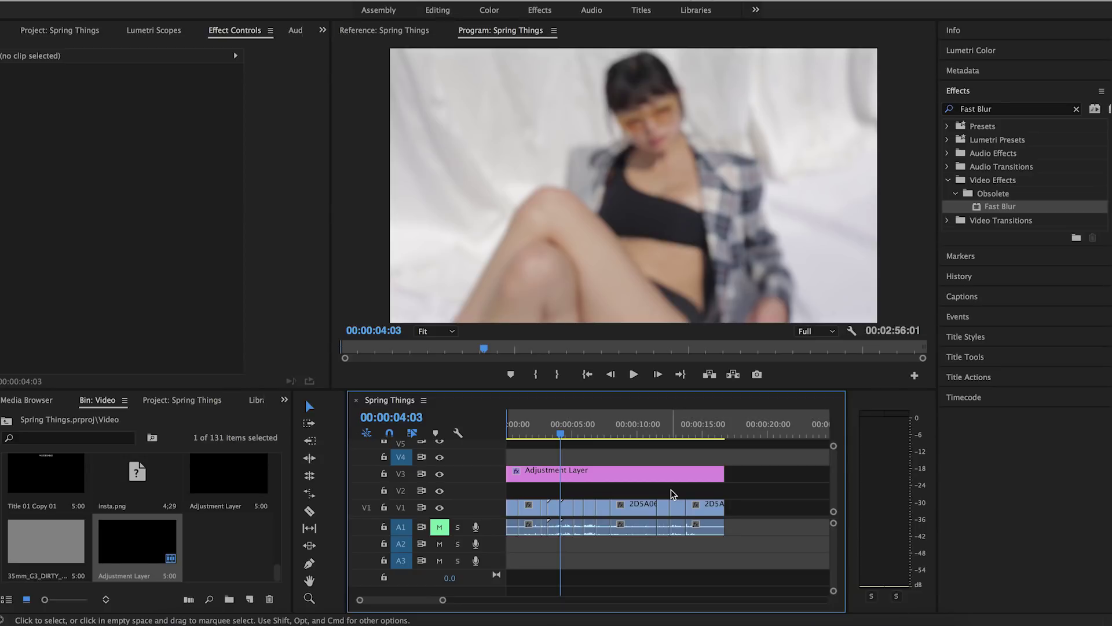
pyautogui.click(211, 565)
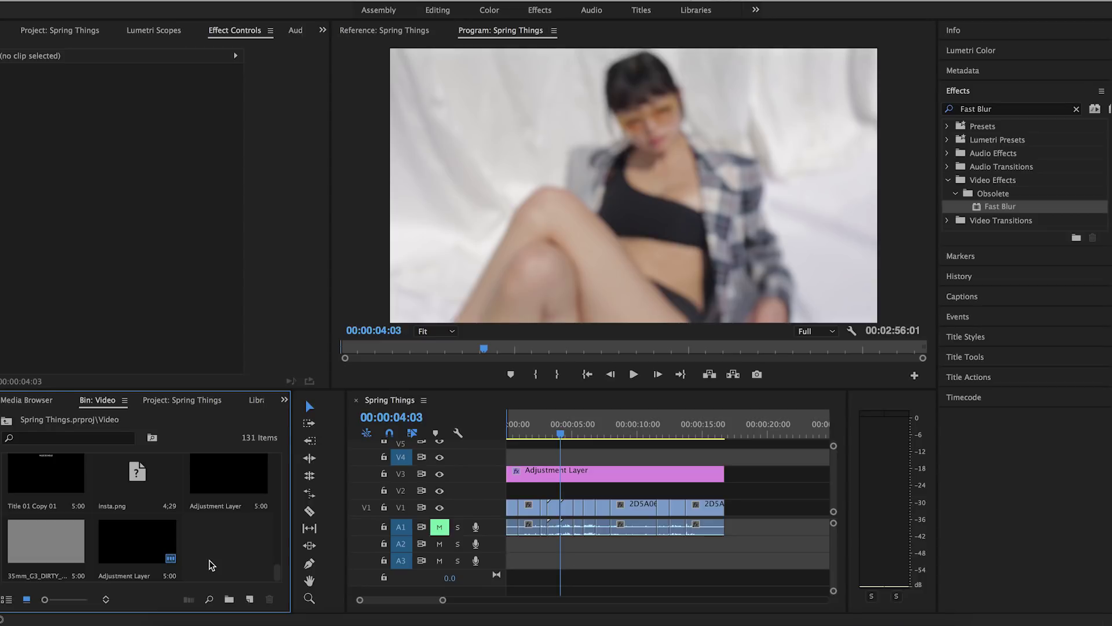
# - Preview 35mm_G3_DIRTY_v1.mp4 and place it on V4 at the sequence start
pyautogui.click(36, 549)
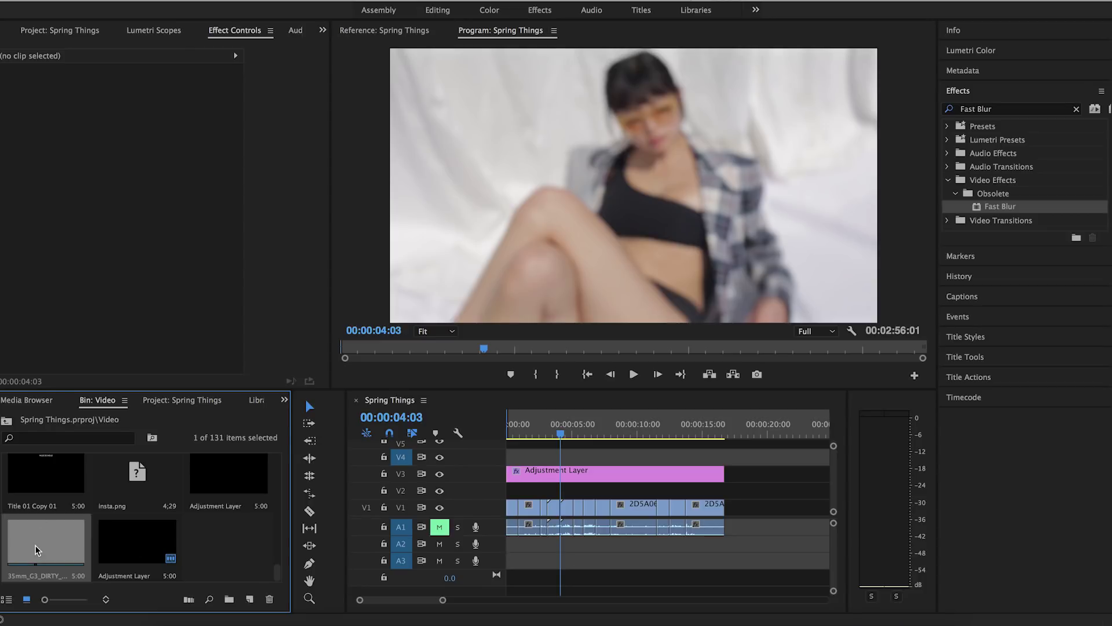
pyautogui.doubleClick(36, 549)
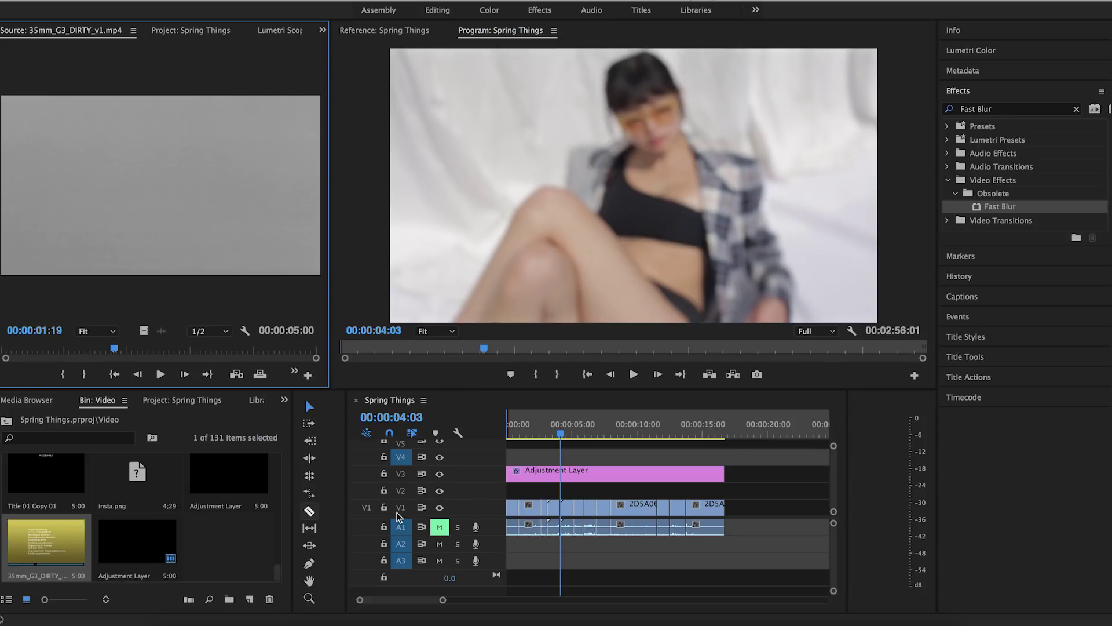
pyautogui.moveTo(46, 541); pyautogui.dragTo(497, 454)
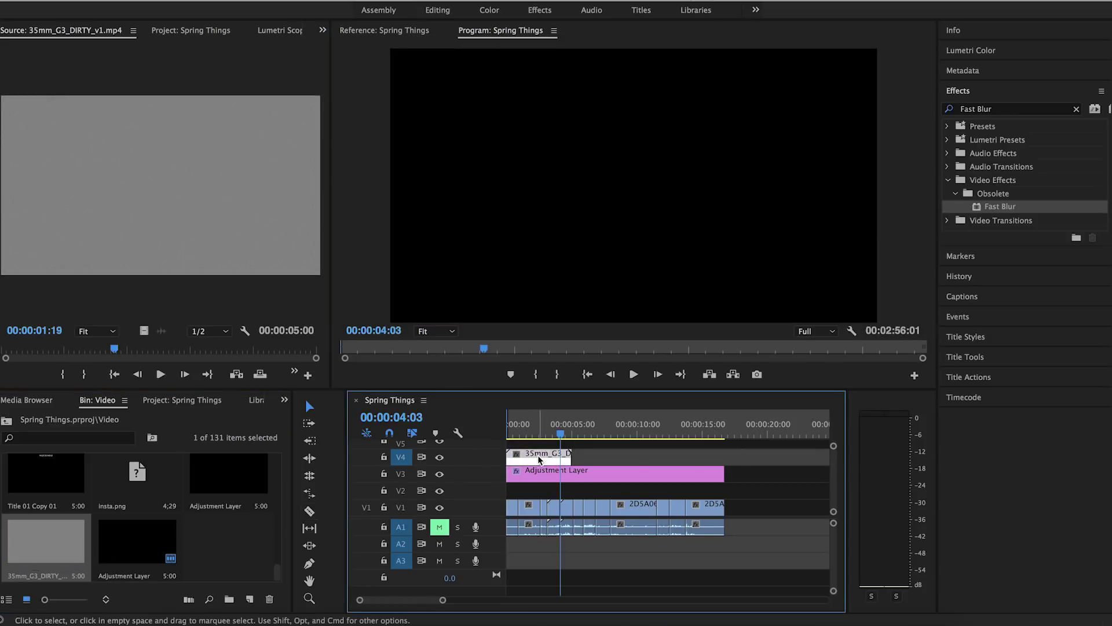
pyautogui.click(530, 435)
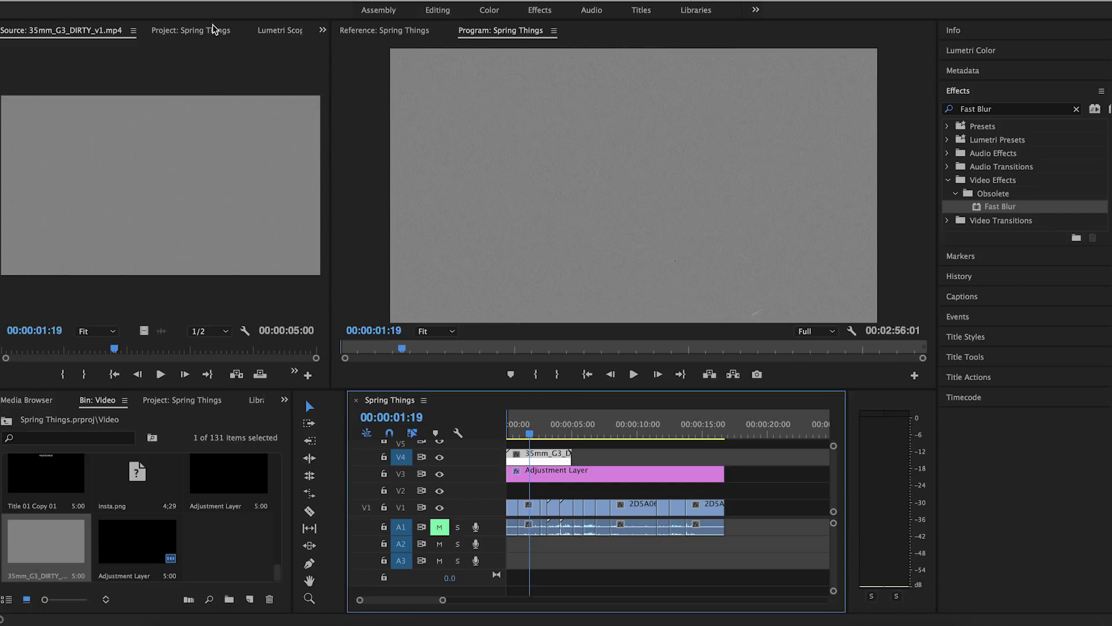
pyautogui.scroll(-2, 226, 34)
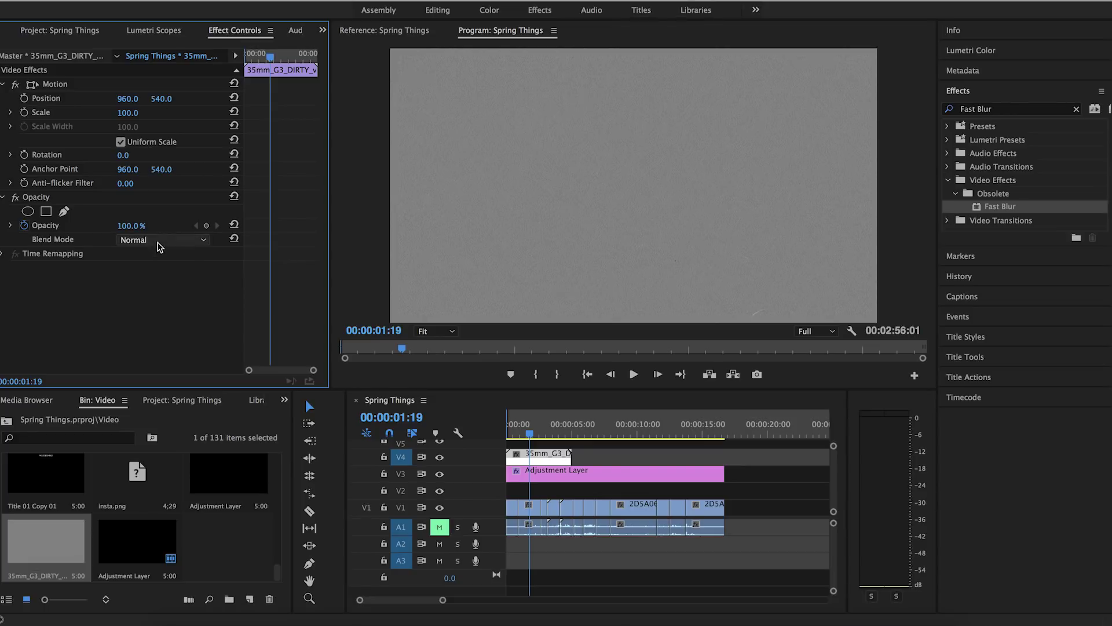
# - Set the grain clip's blend mode to Overlay, keeping Opacity at 100%
pyautogui.click(142, 241)
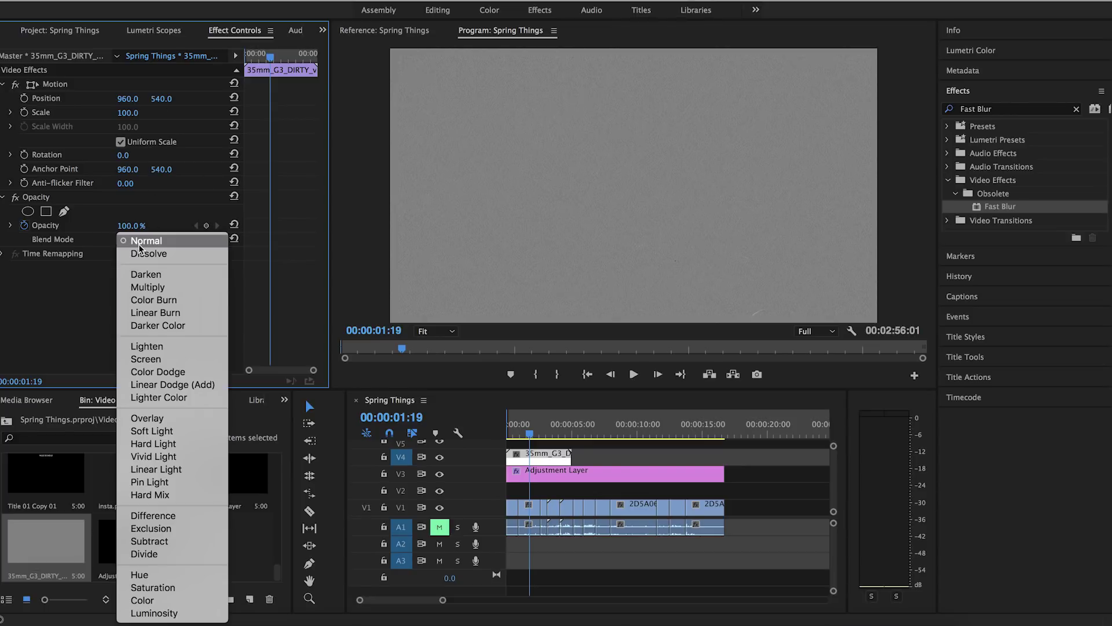
pyautogui.click(167, 421)
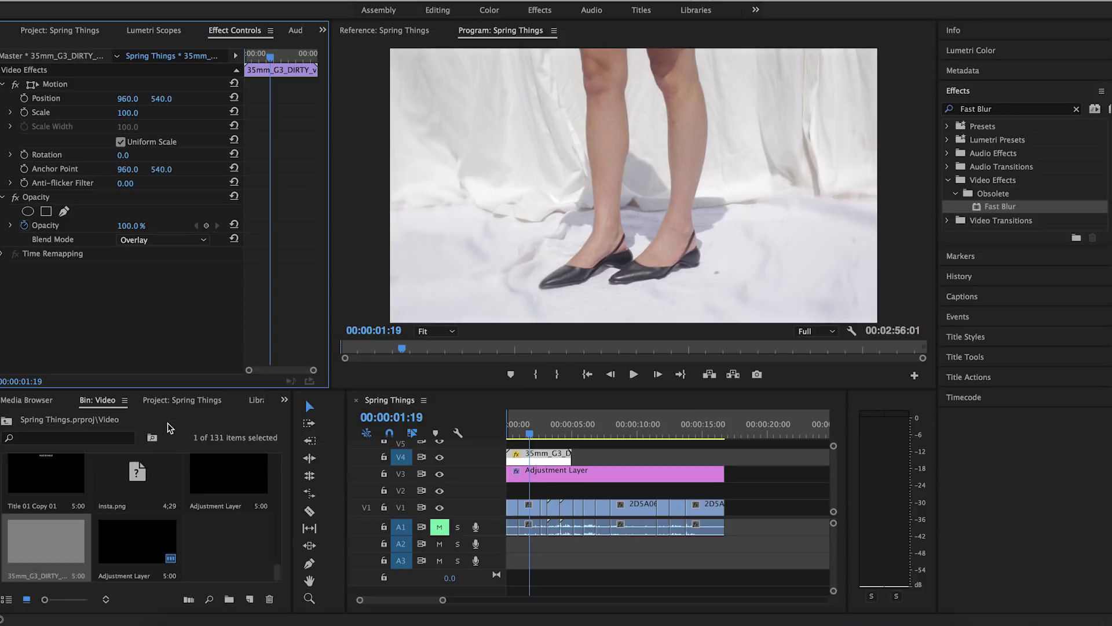
pyautogui.click(132, 226)
pyautogui.click(668, 264)
# - Play the sequence from the start in the maximized program view
pyautogui.press('Home')
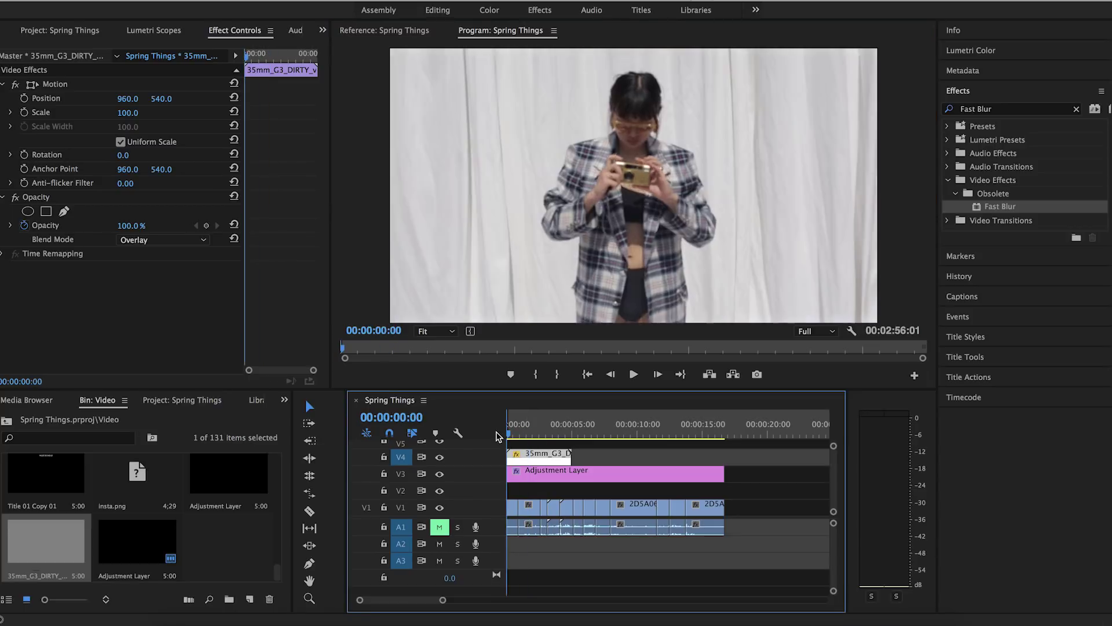
pyautogui.press('`')
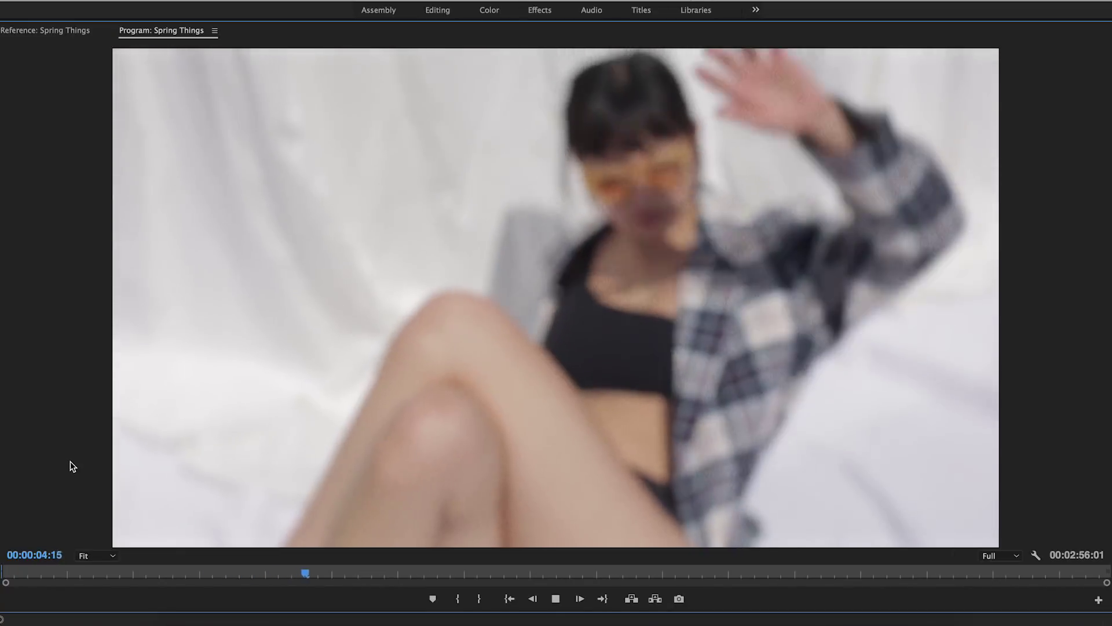
pyautogui.press('space')
pyautogui.press('`')
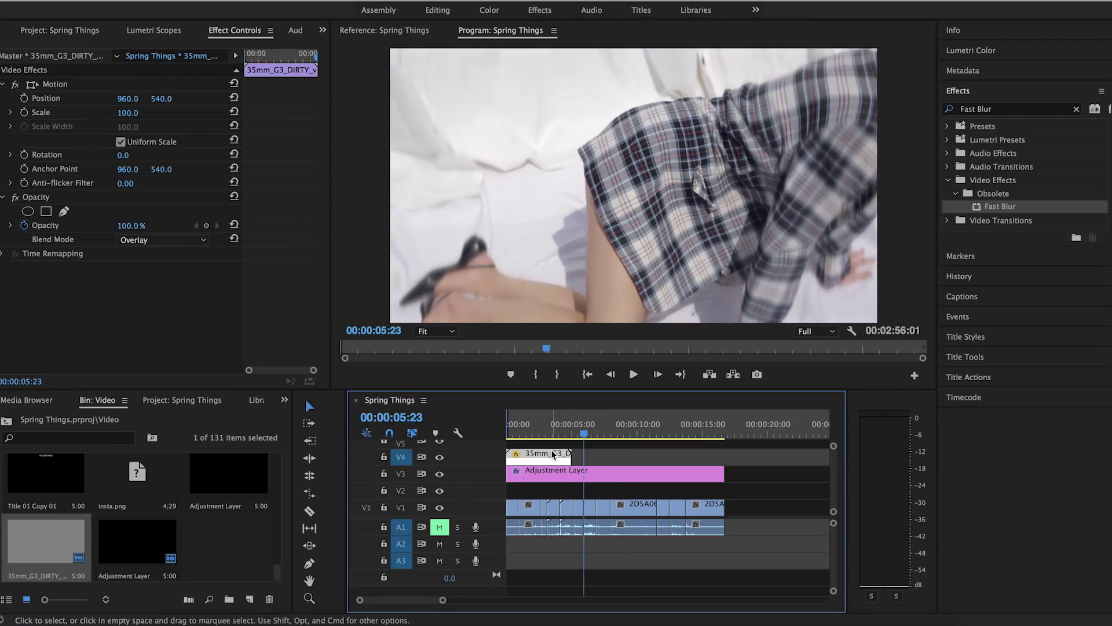
# - Lock V1–V3, paste three grain clip copies onto V4 from about 4:23, then unlock the tracks
pyautogui.click(575, 430)
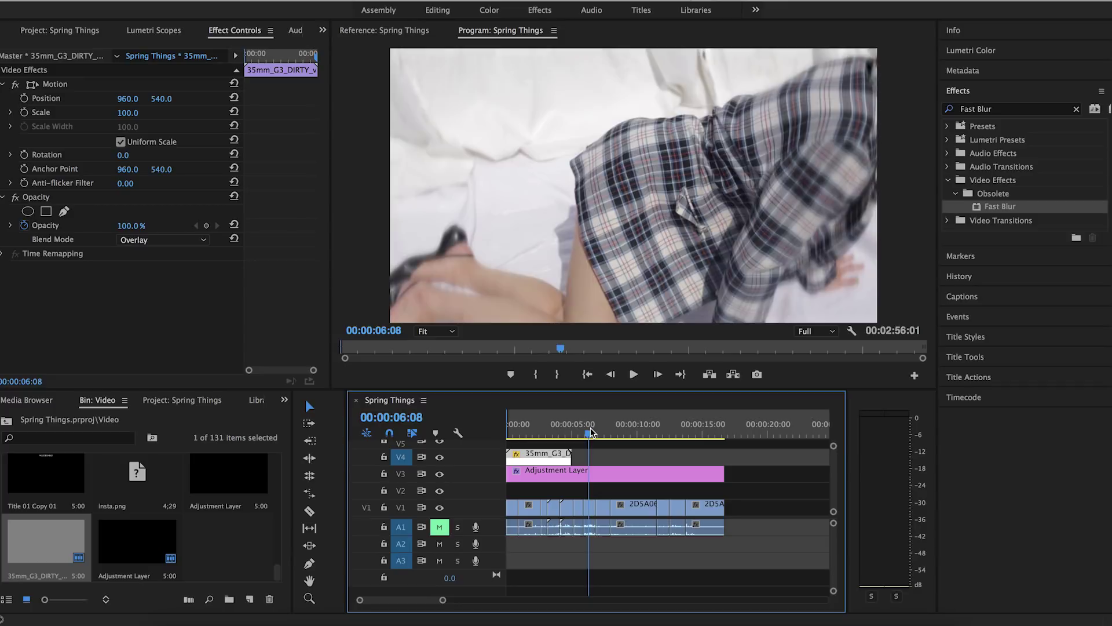
pyautogui.moveTo(575, 430); pyautogui.dragTo(571, 431)
pyautogui.click(383, 474)
pyautogui.click(384, 491)
pyautogui.click(383, 508)
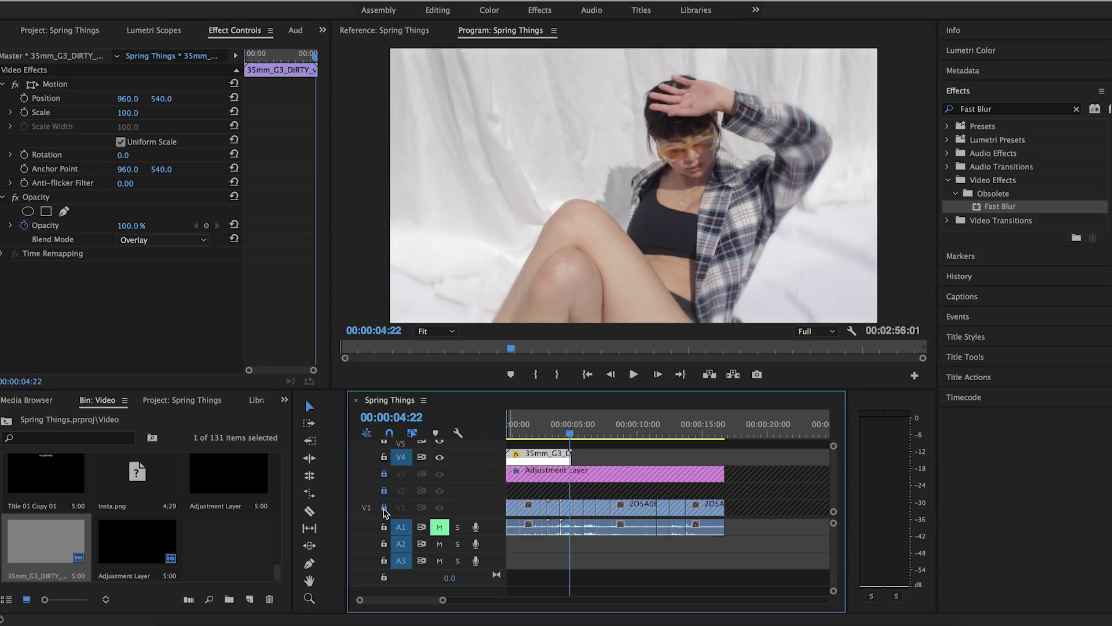
pyautogui.hotkey('ctrl', 'v')
pyautogui.hotkey('ctrl', 'v')
pyautogui.hotkey('ctrl', 'v')
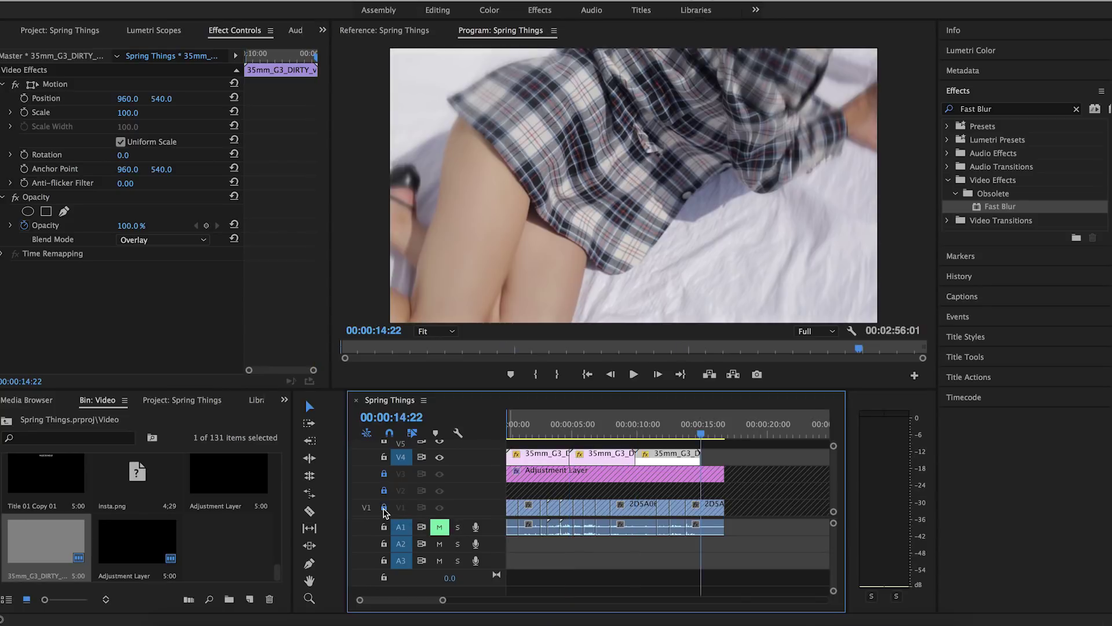
pyautogui.click(384, 508)
pyautogui.click(384, 474)
pyautogui.click(384, 491)
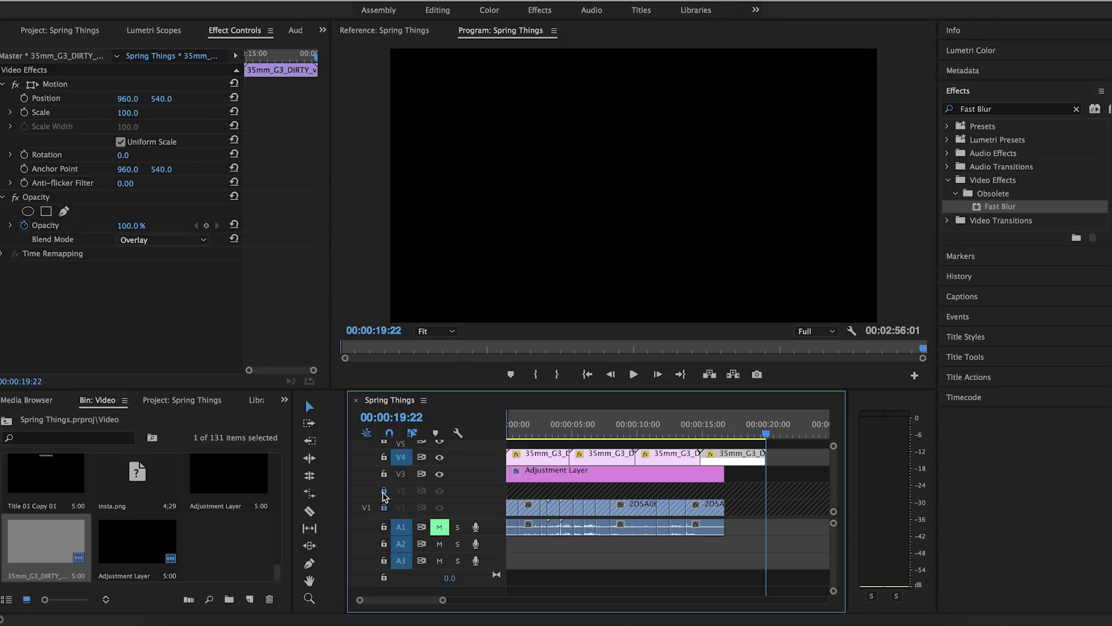
pyautogui.press('Home')
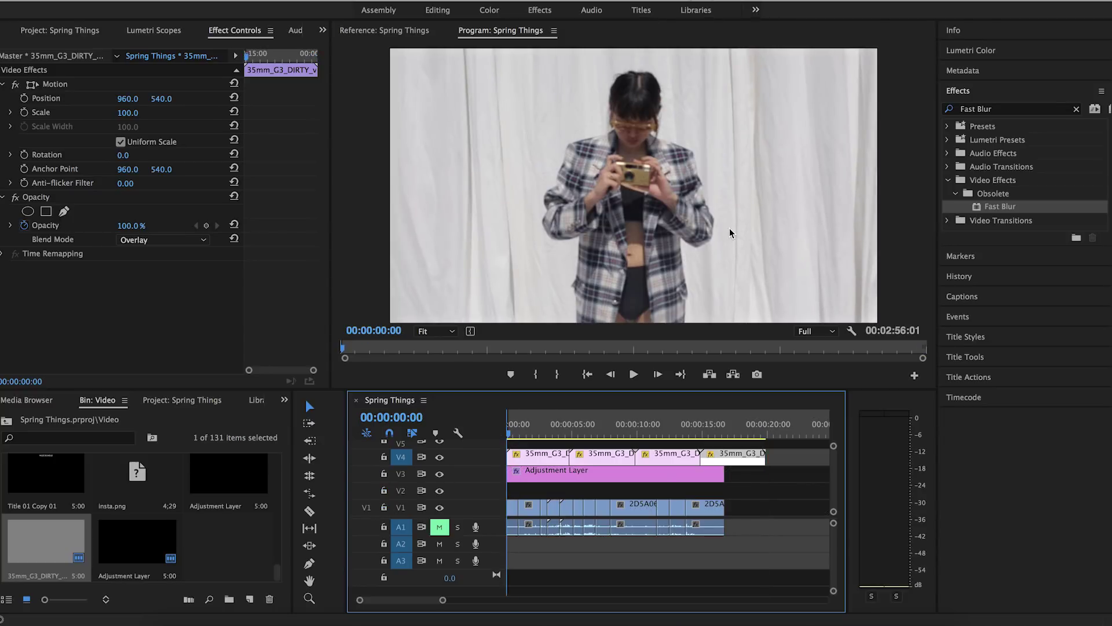
# - Maximize the program monitor and play back the Spring Things sequence
pyautogui.press('`')
pyautogui.press('space')
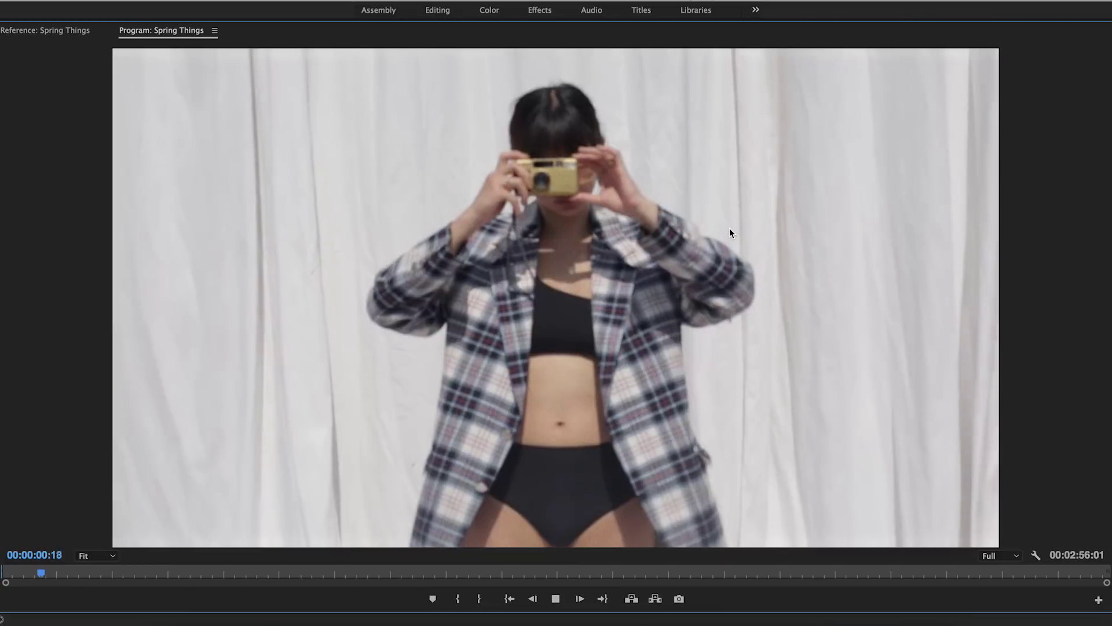